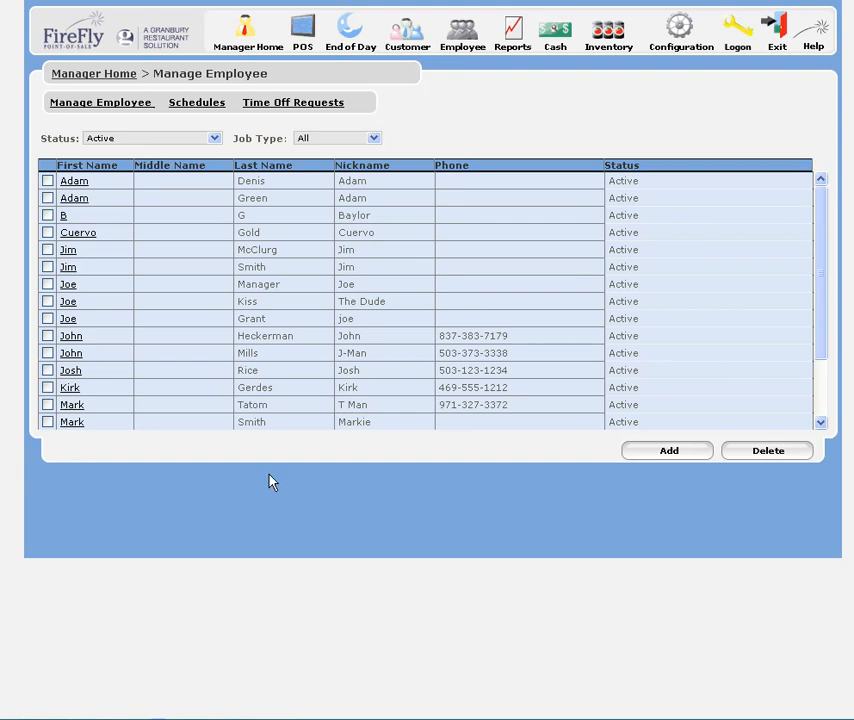
Check the options offered by the Status and Job Type filters of the employee list
{"action": "left_click", "coordinate": [214, 139]}
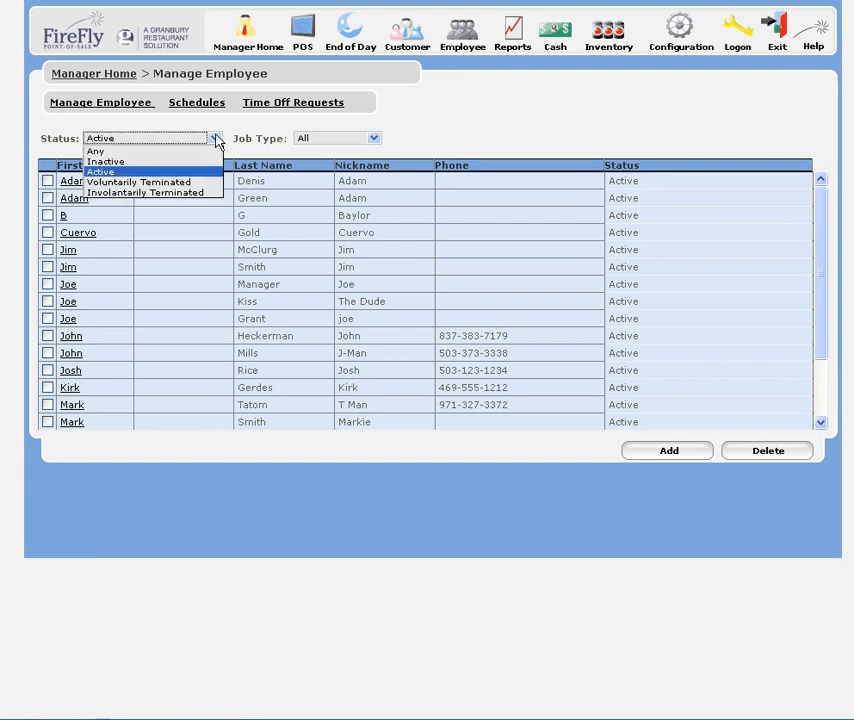
{"action": "left_click", "coordinate": [377, 143]}
{"action": "left_click", "coordinate": [377, 143]}
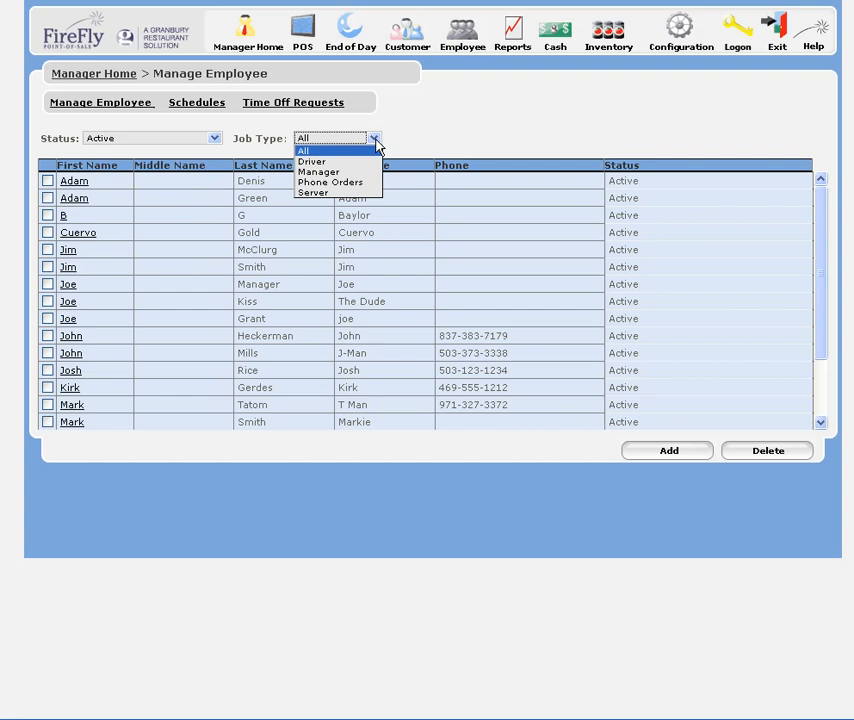
{"action": "left_click", "coordinate": [376, 144]}
Add a new employee and enter the first name, last name and nickname in the general information
{"action": "left_click", "coordinate": [684, 458]}
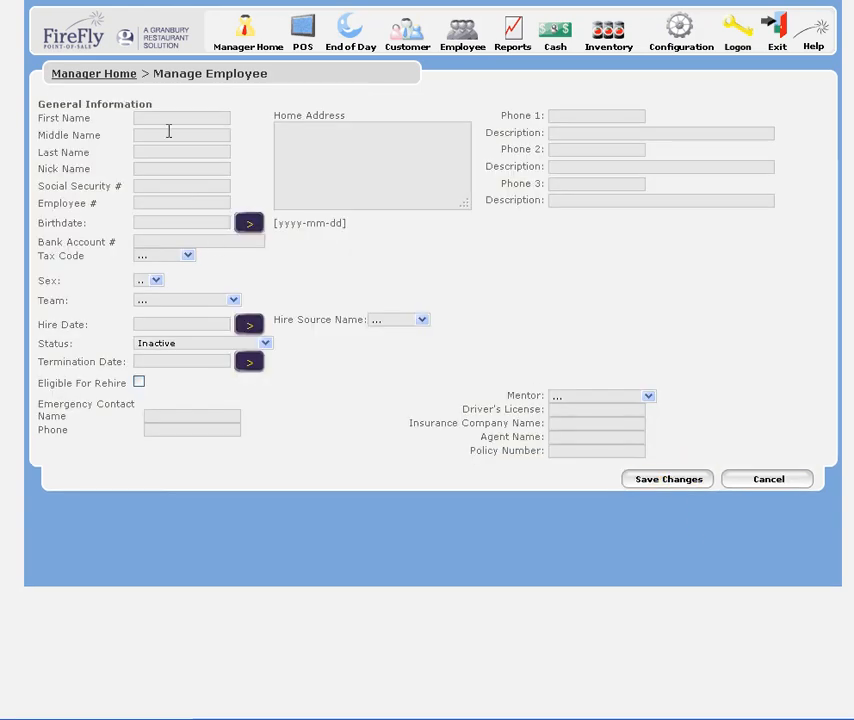
{"action": "left_click", "coordinate": [172, 120]}
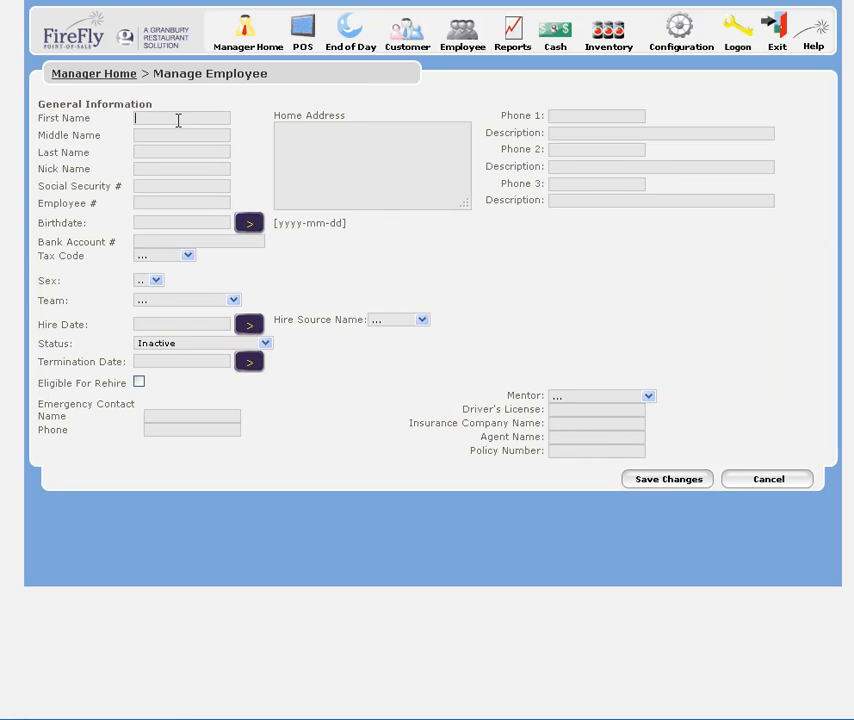
{"action": "key", "text": "Tab"}
{"action": "key", "text": "Tab"}
{"action": "type", "text": "JamesS"}
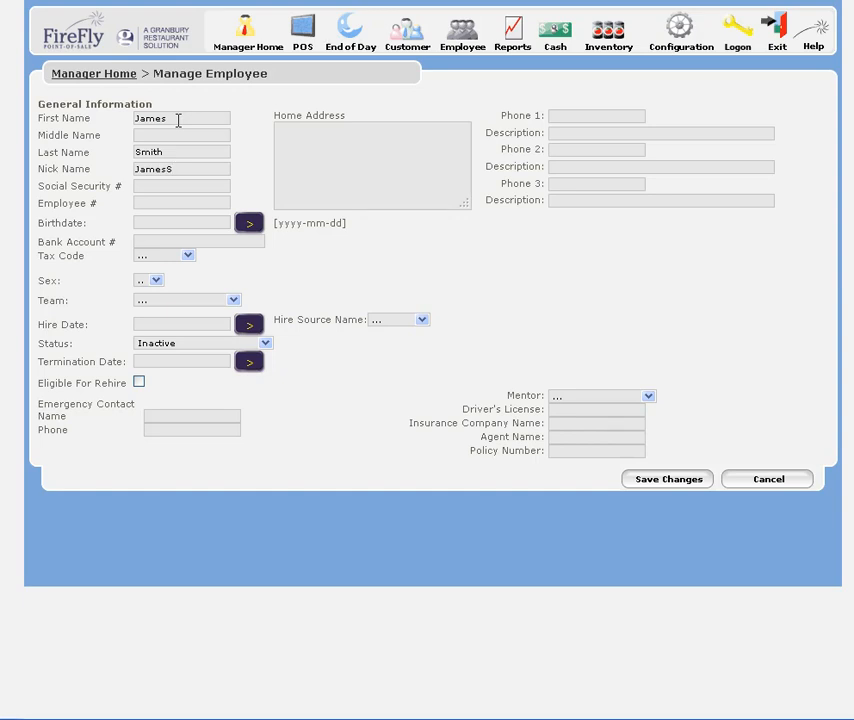
Enter the employee's Social Security number in the general information
{"action": "left_click", "coordinate": [177, 186]}
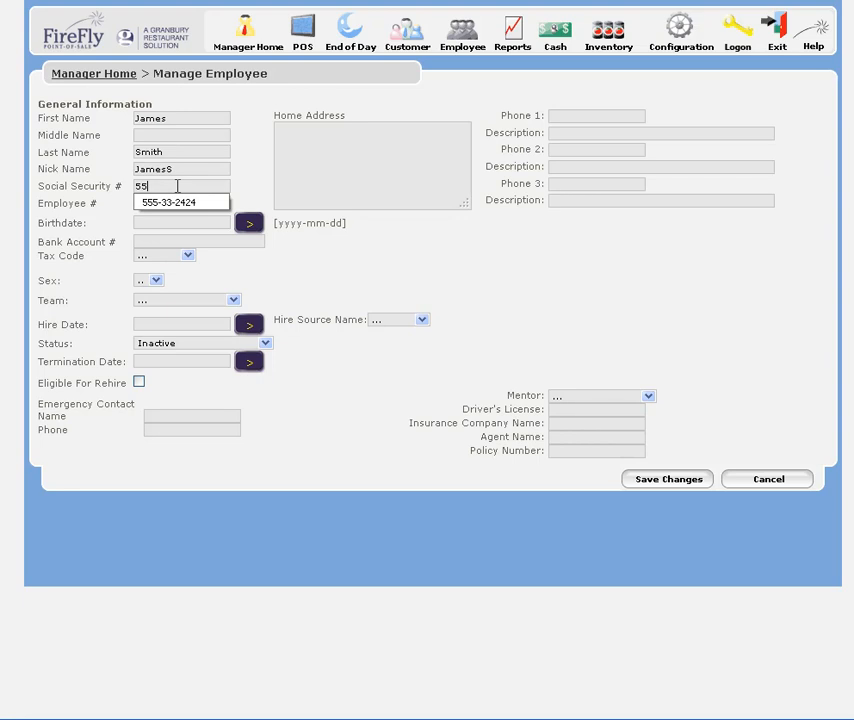
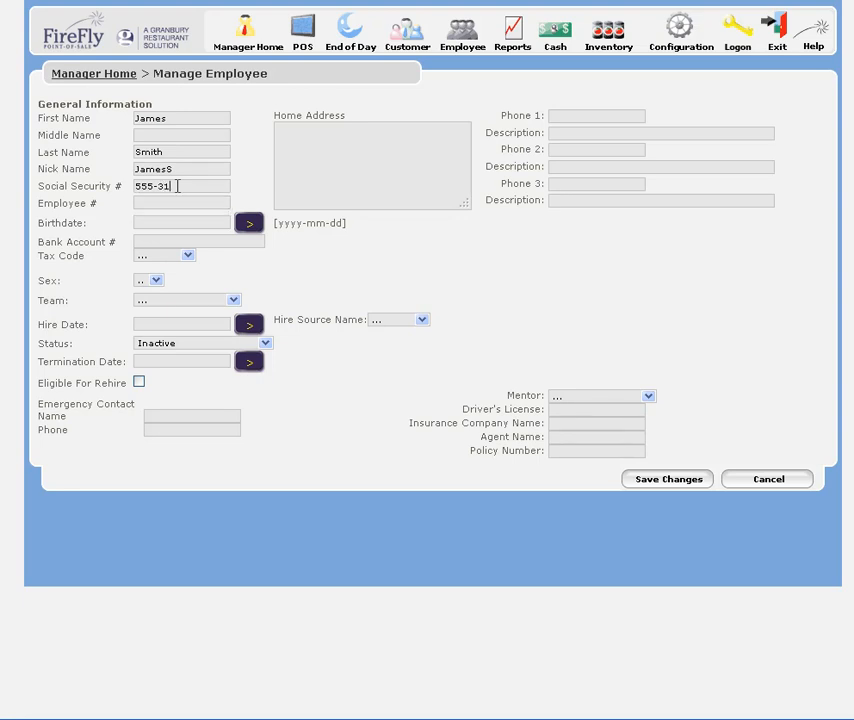
{"action": "key", "text": "Tab"}
Set the employee's status to Active and save the new employee record
{"action": "left_click", "coordinate": [265, 344]}
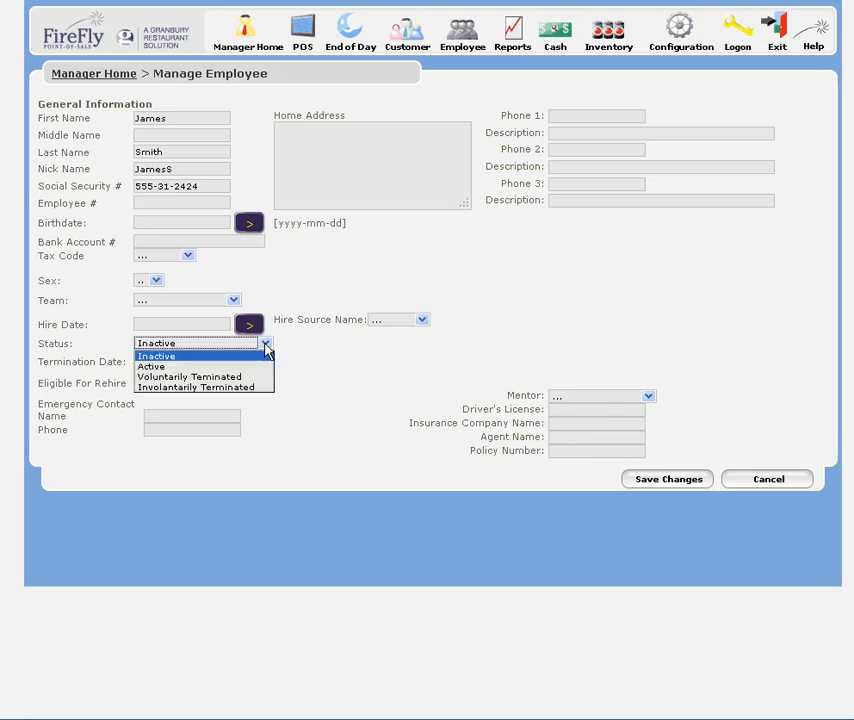
{"action": "left_click", "coordinate": [248, 367]}
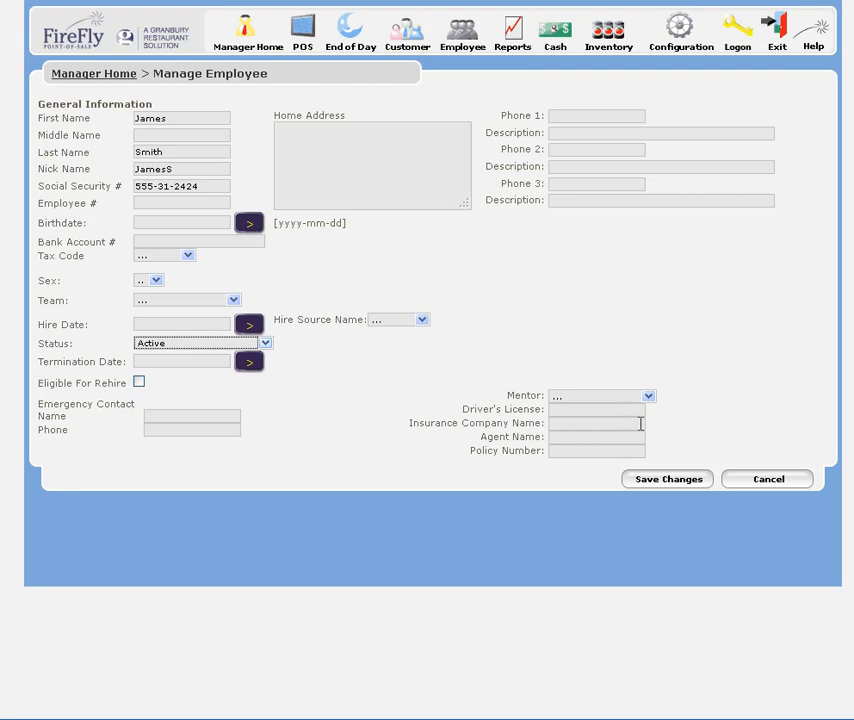
{"action": "left_click", "coordinate": [670, 481]}
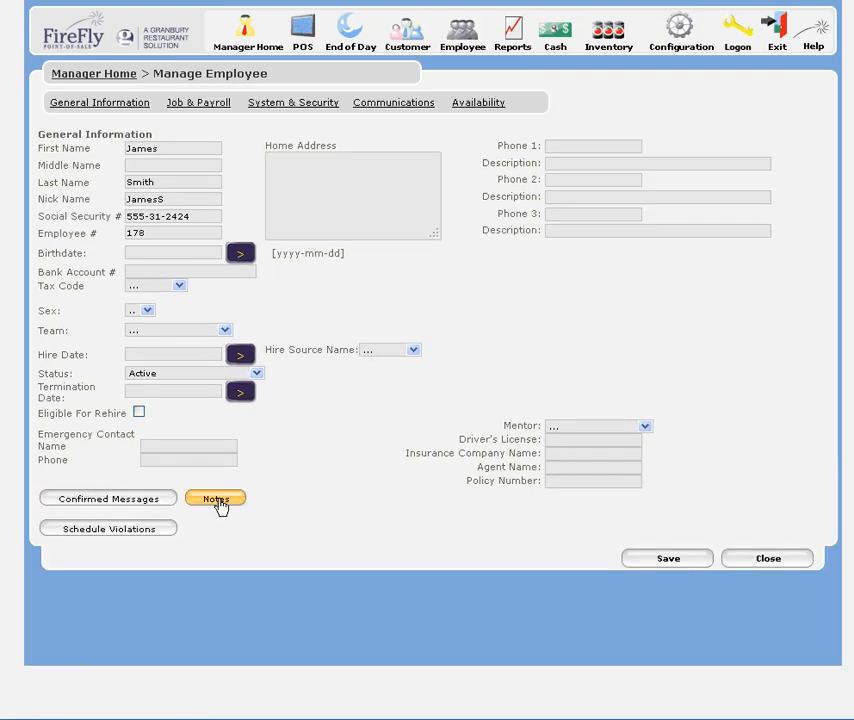
View the notes kept for the new employee and close them
{"action": "left_click", "coordinate": [219, 501]}
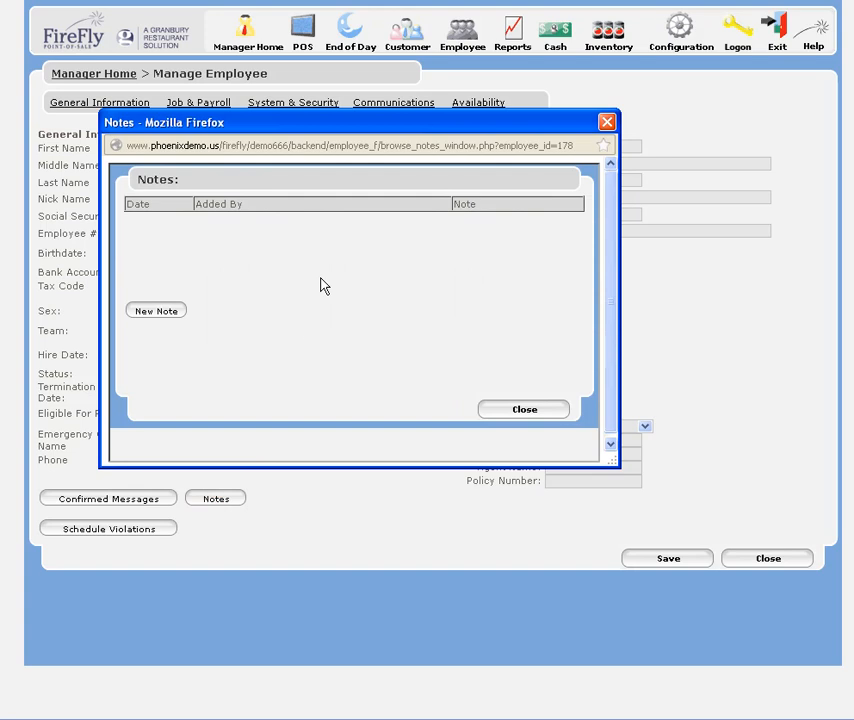
{"action": "left_click", "coordinate": [509, 413]}
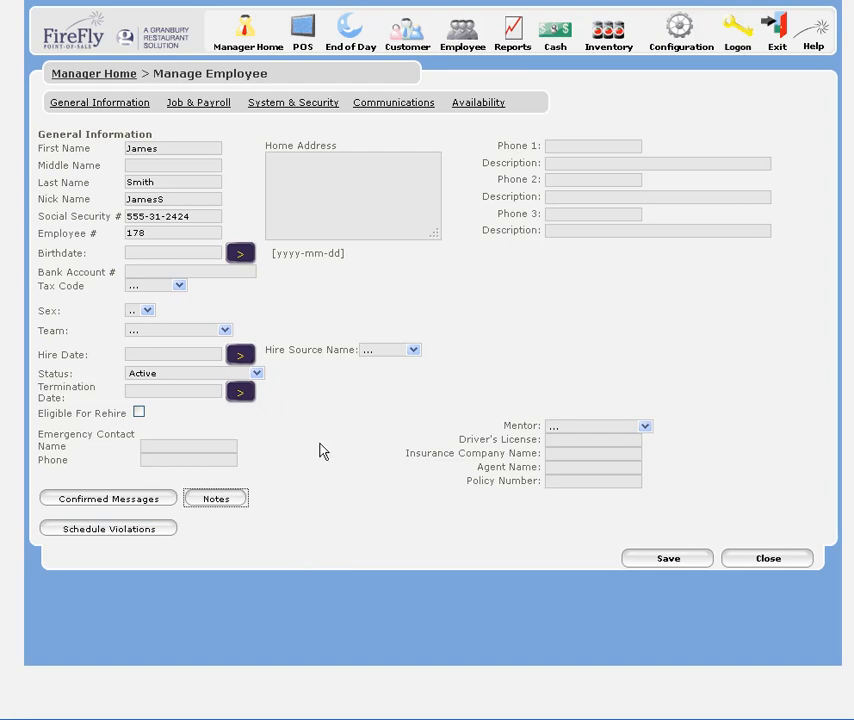
Set the employee's wage to 10.50 in the job and payroll data, switching the Salaried option on and back off
{"action": "left_click", "coordinate": [199, 106]}
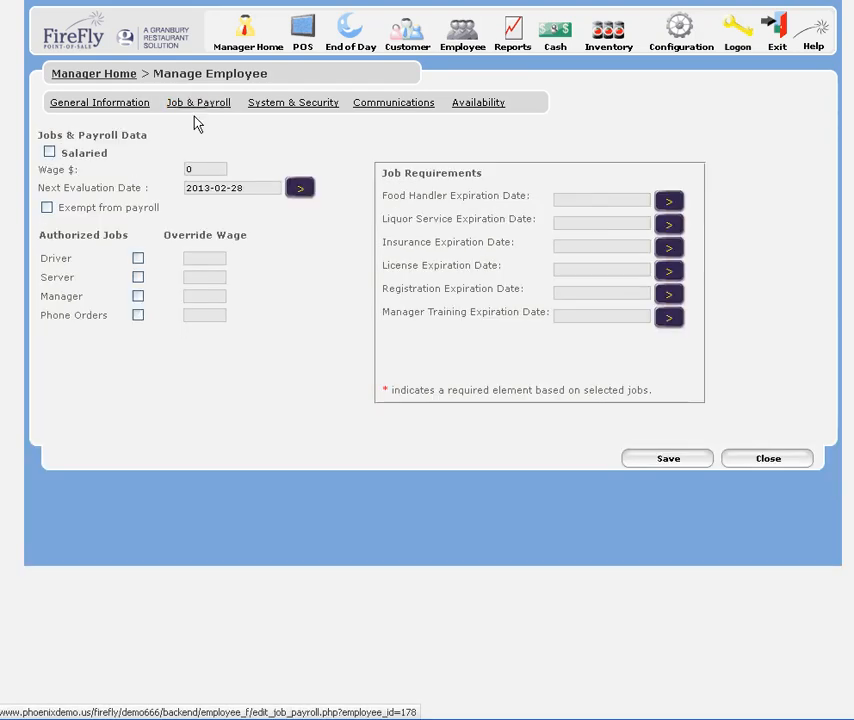
{"action": "left_click_drag", "start_coordinate": [200, 170], "coordinate": [168, 166]}
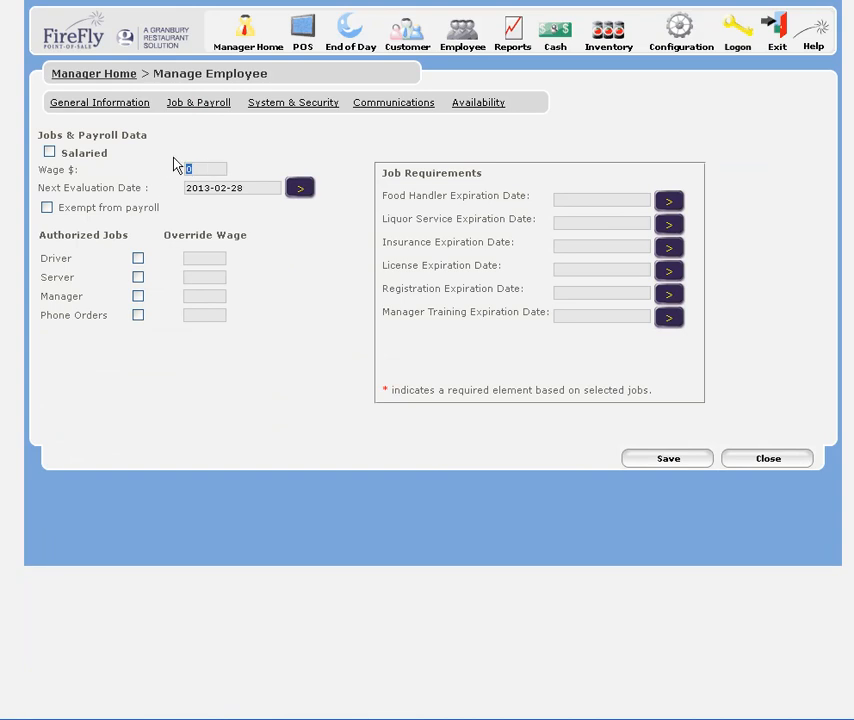
{"action": "type", "text": "10.50"}
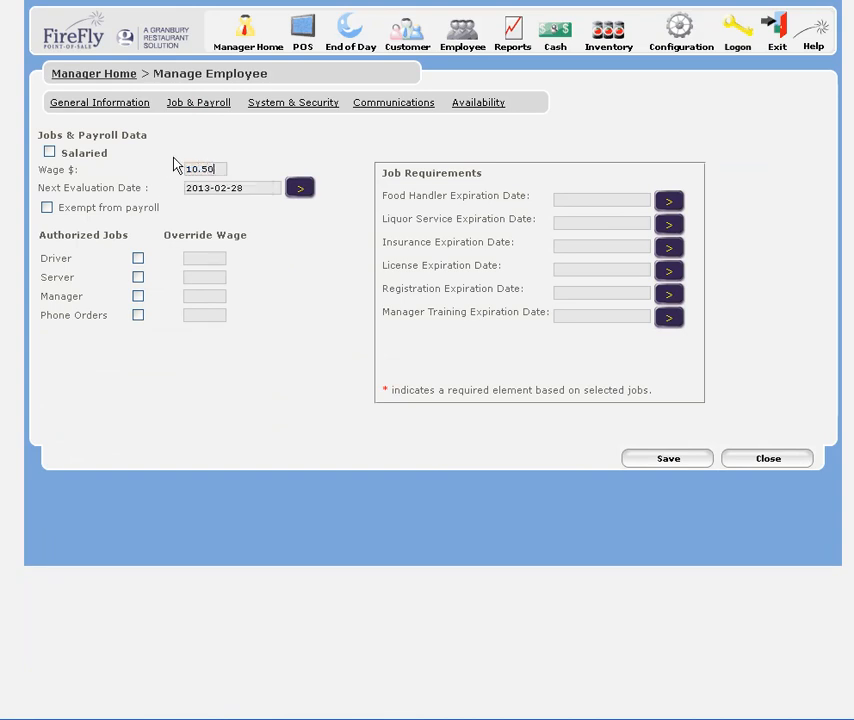
{"action": "left_click", "coordinate": [48, 153]}
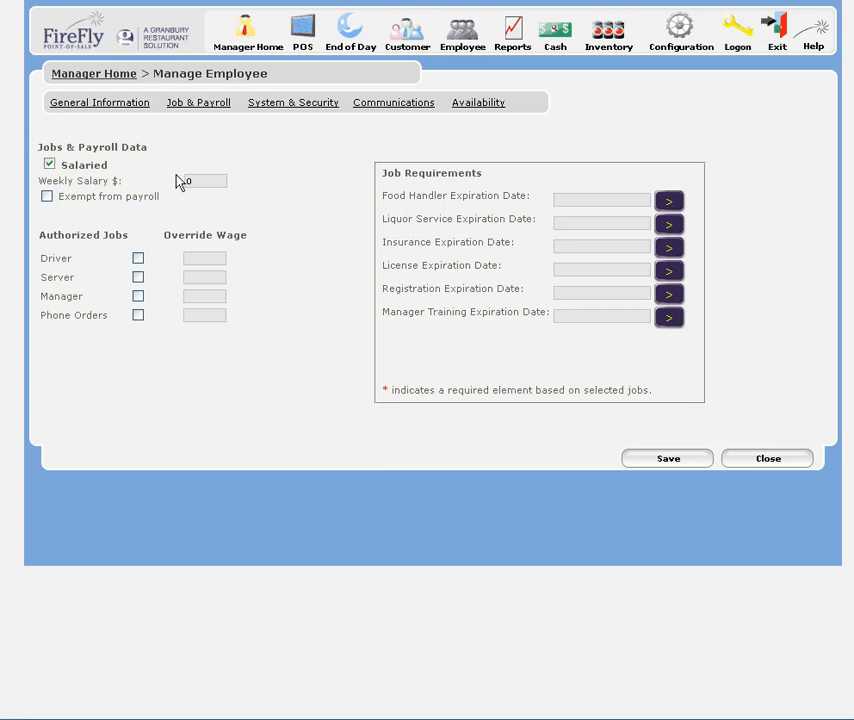
{"action": "left_click", "coordinate": [49, 164]}
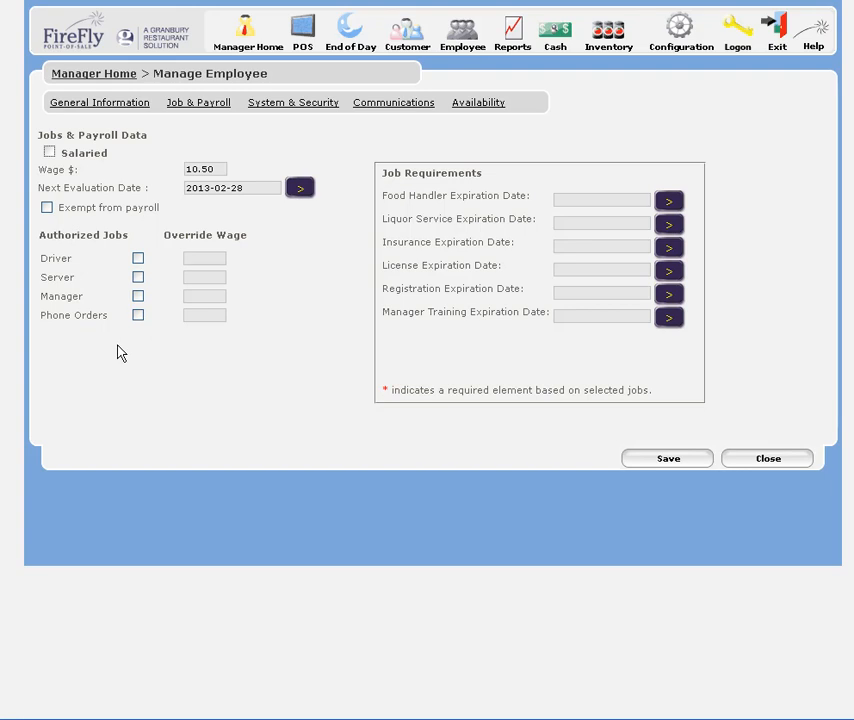
Authorize the employee for the Driver and Manager jobs with a 5.00 override wage for Driver, and save
{"action": "left_click", "coordinate": [138, 258]}
{"action": "left_click", "coordinate": [138, 297]}
{"action": "left_click", "coordinate": [201, 259]}
{"action": "type", "text": "5.00"}
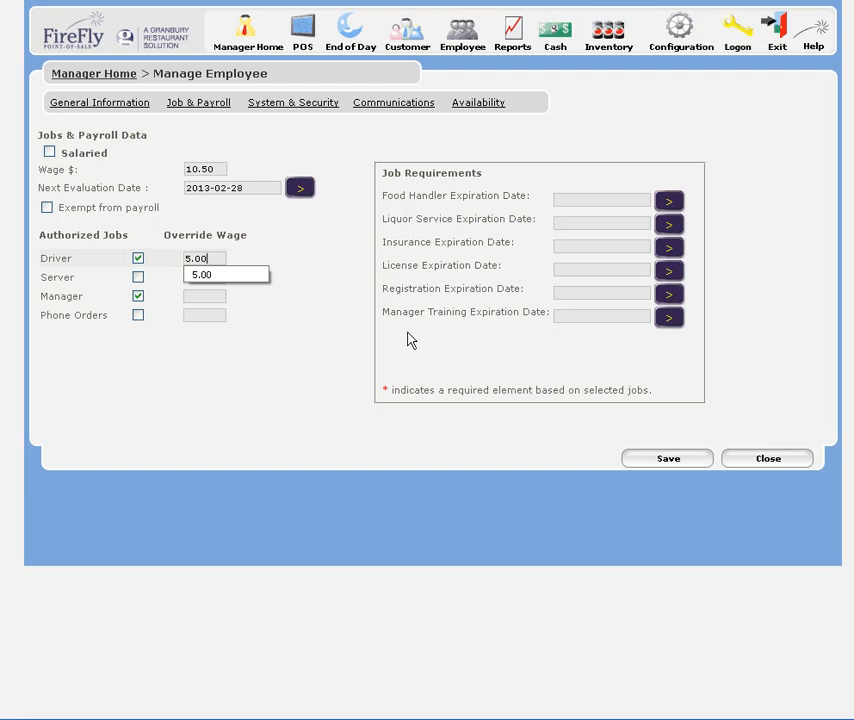
{"action": "left_click", "coordinate": [500, 176]}
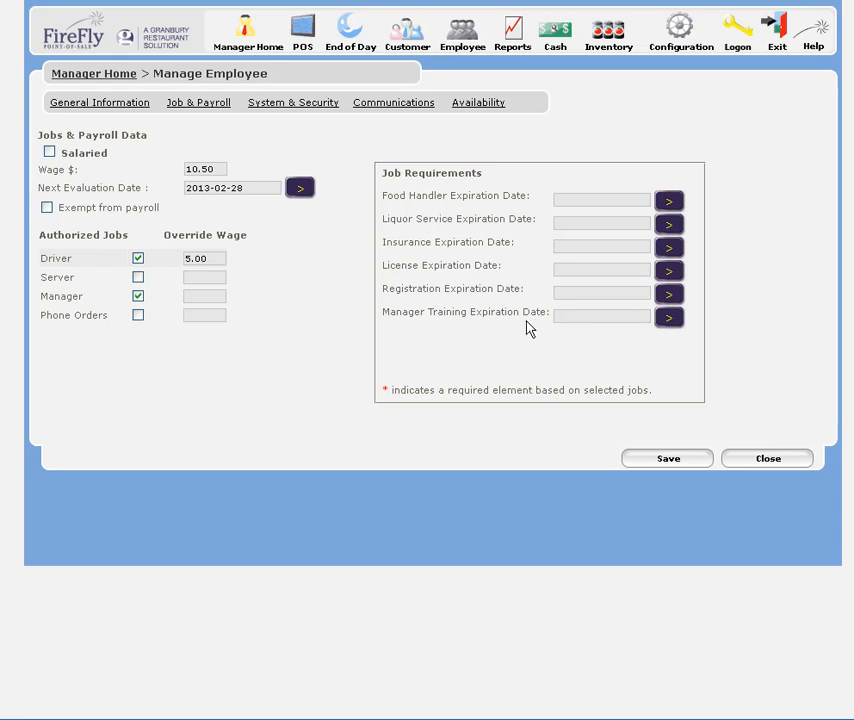
{"action": "left_click", "coordinate": [665, 461]}
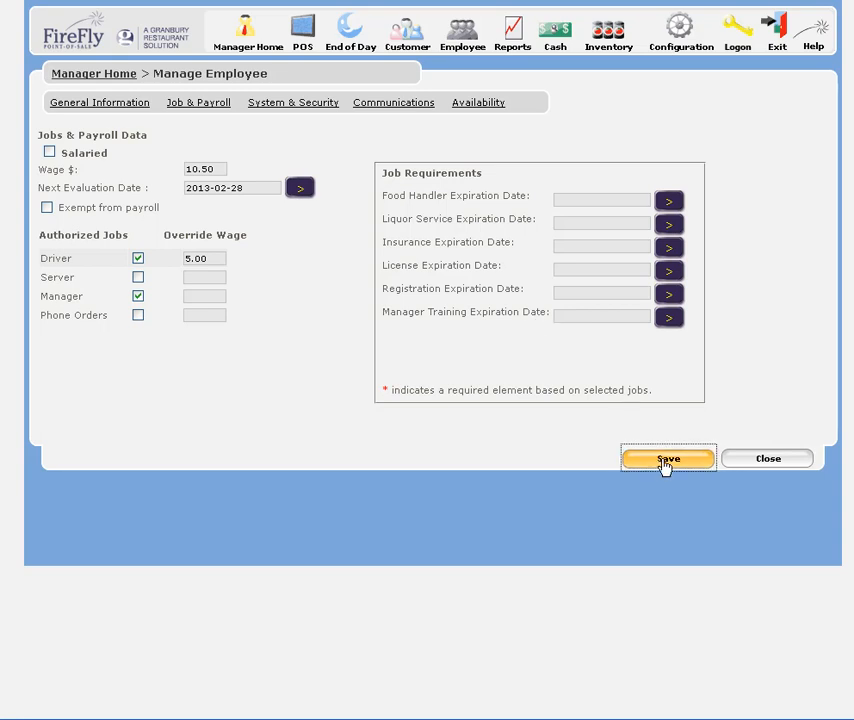
Set the employee's login password in the system and security settings
{"action": "left_click", "coordinate": [311, 110]}
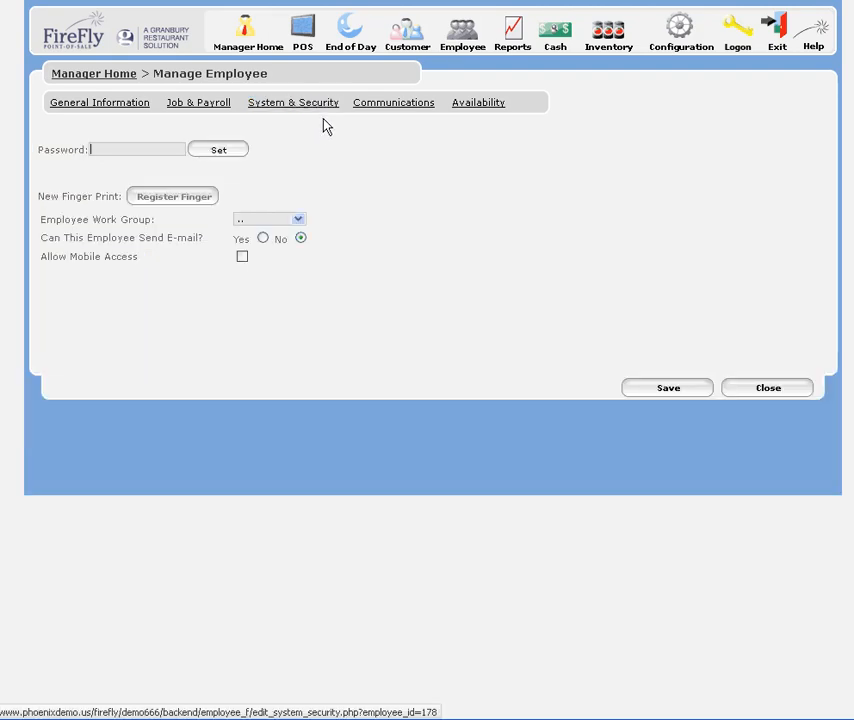
{"action": "left_click", "coordinate": [106, 149]}
{"action": "type", "text": "••••"}
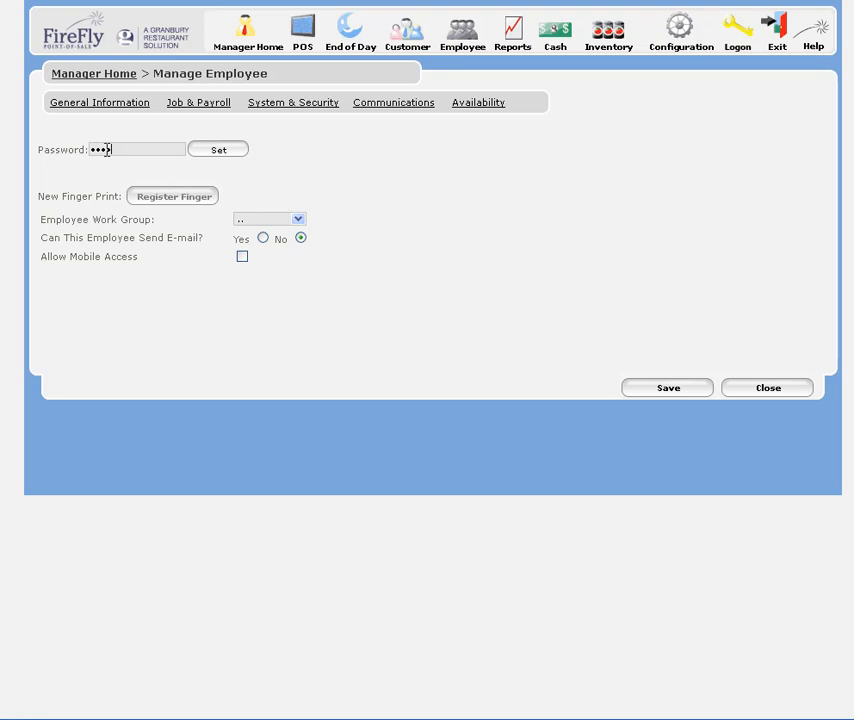
{"action": "left_click", "coordinate": [208, 156]}
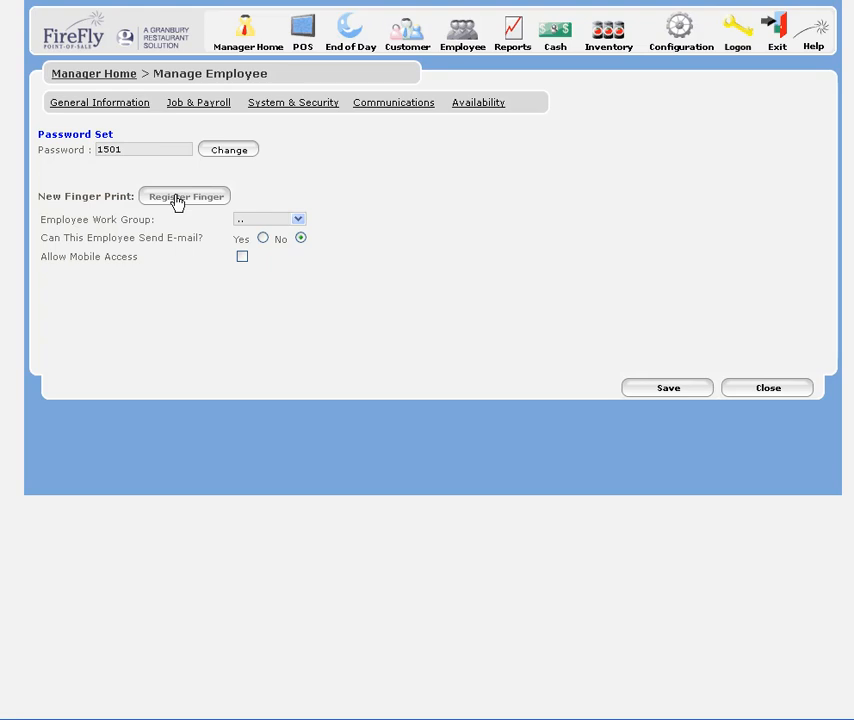
Choose the Level B work group, allow sending e-mail and try to save, cancelling the administrative password change
{"action": "left_click", "coordinate": [298, 221]}
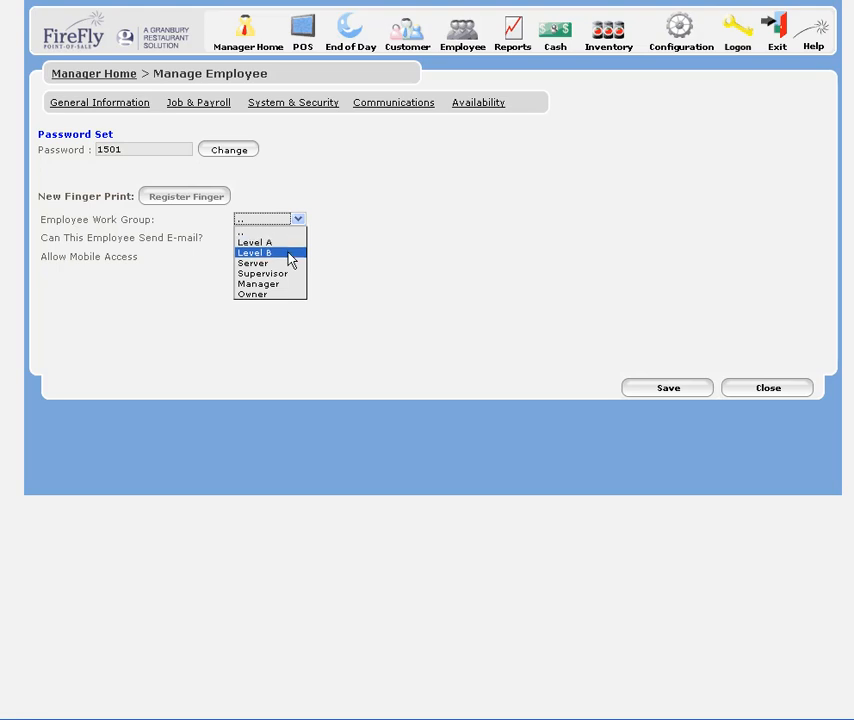
{"action": "left_click", "coordinate": [291, 253]}
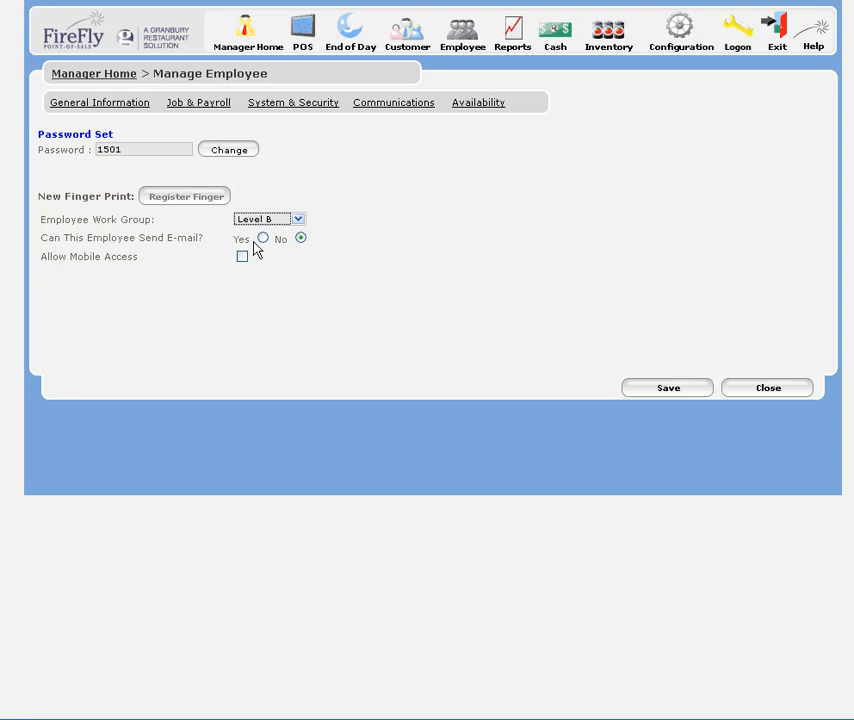
{"action": "left_click", "coordinate": [263, 239]}
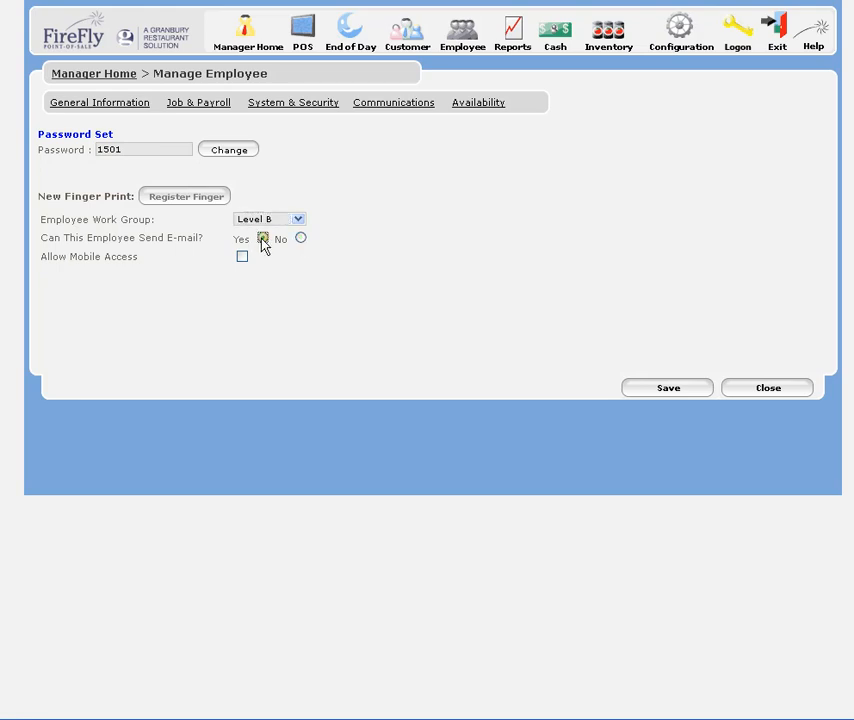
{"action": "left_click", "coordinate": [660, 393]}
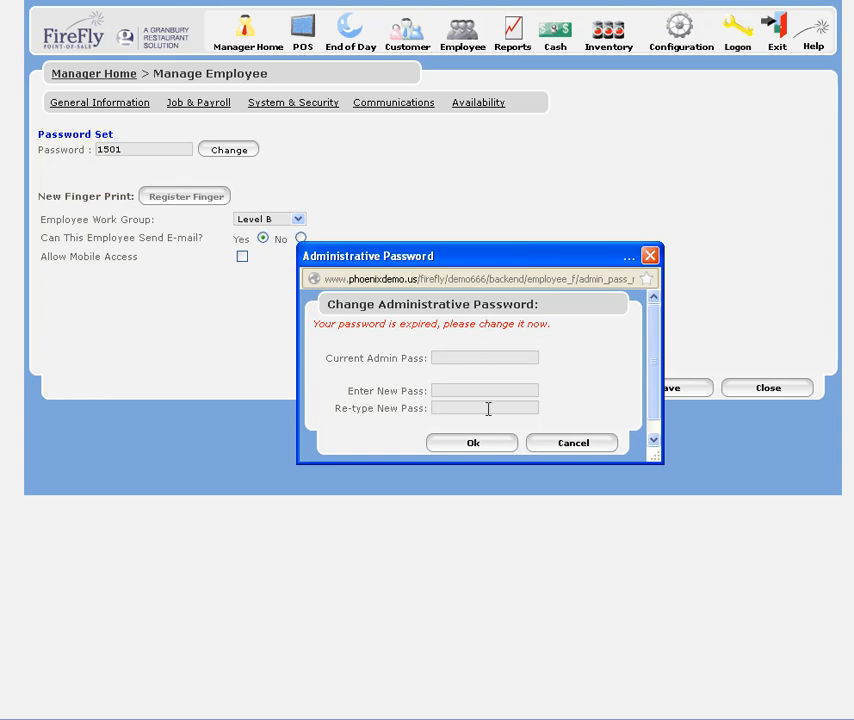
{"action": "left_click", "coordinate": [576, 446]}
Enter the employee's alerts e-mail, enable Schedule Notices for external and internal communication, and save
{"action": "left_click", "coordinate": [414, 110]}
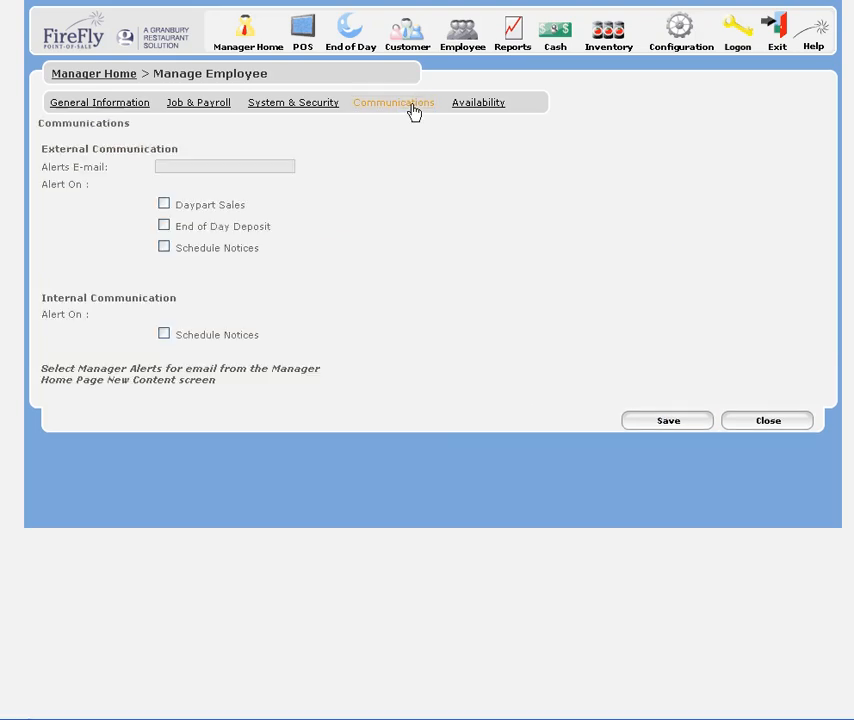
{"action": "left_click", "coordinate": [185, 166]}
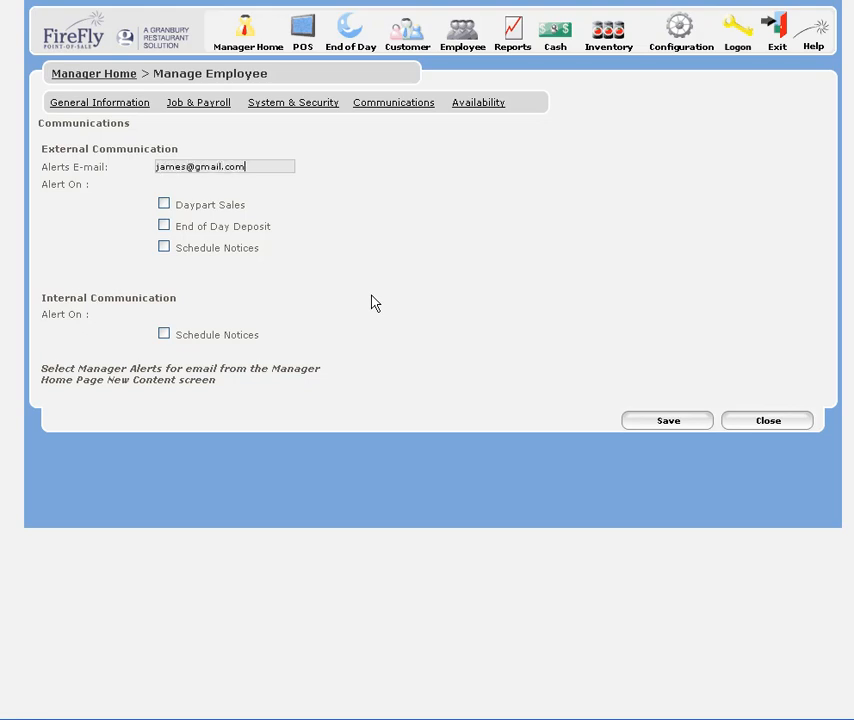
{"action": "left_click", "coordinate": [164, 247]}
{"action": "left_click", "coordinate": [164, 334]}
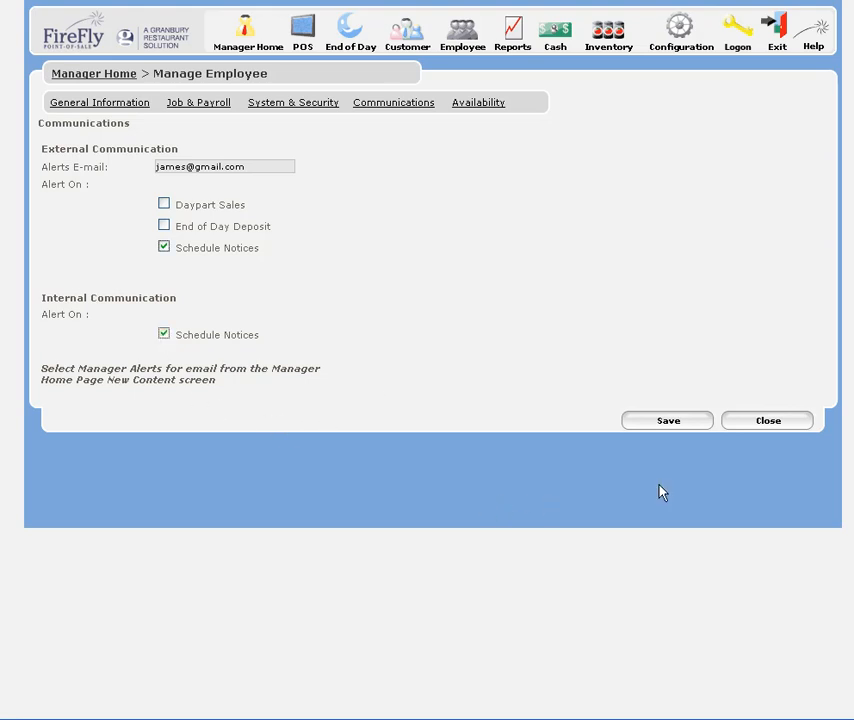
{"action": "left_click", "coordinate": [683, 425]}
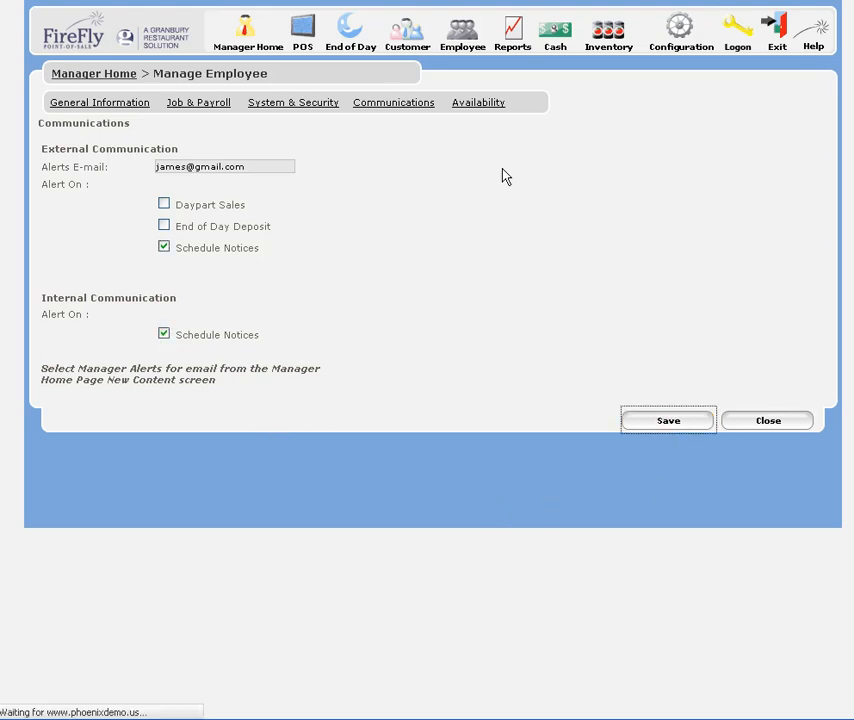
View the employee's availability settings and the form for a new weekly non-availability entry, then close the form unsaved
{"action": "left_click", "coordinate": [478, 108]}
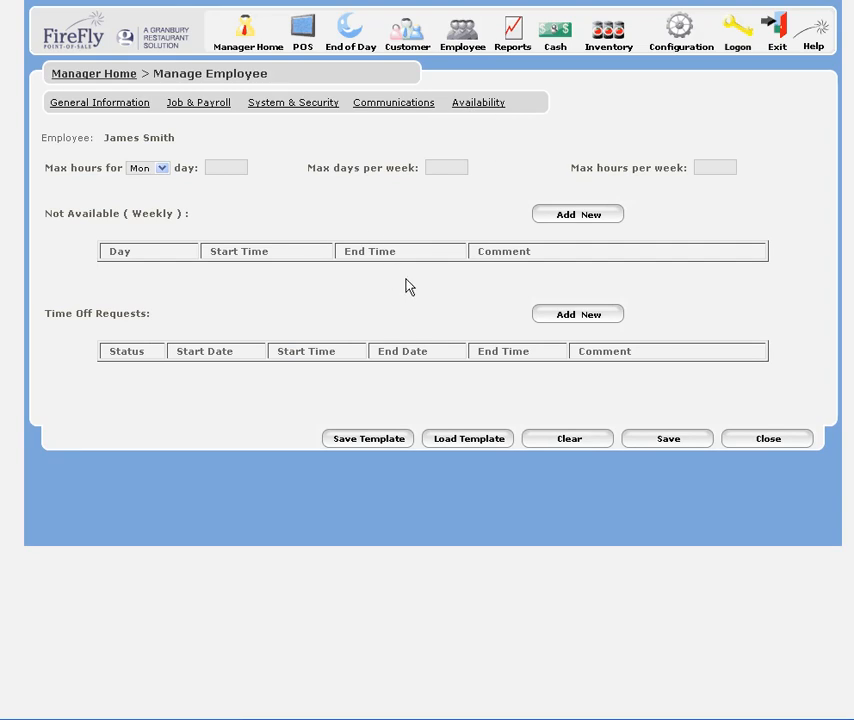
{"action": "left_click", "coordinate": [594, 220]}
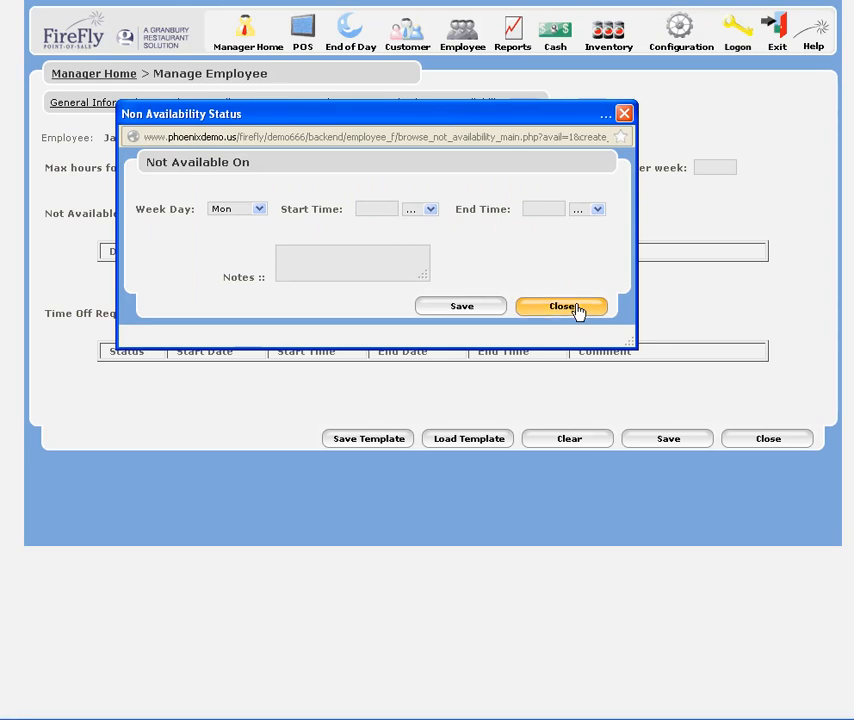
{"action": "left_click", "coordinate": [577, 308]}
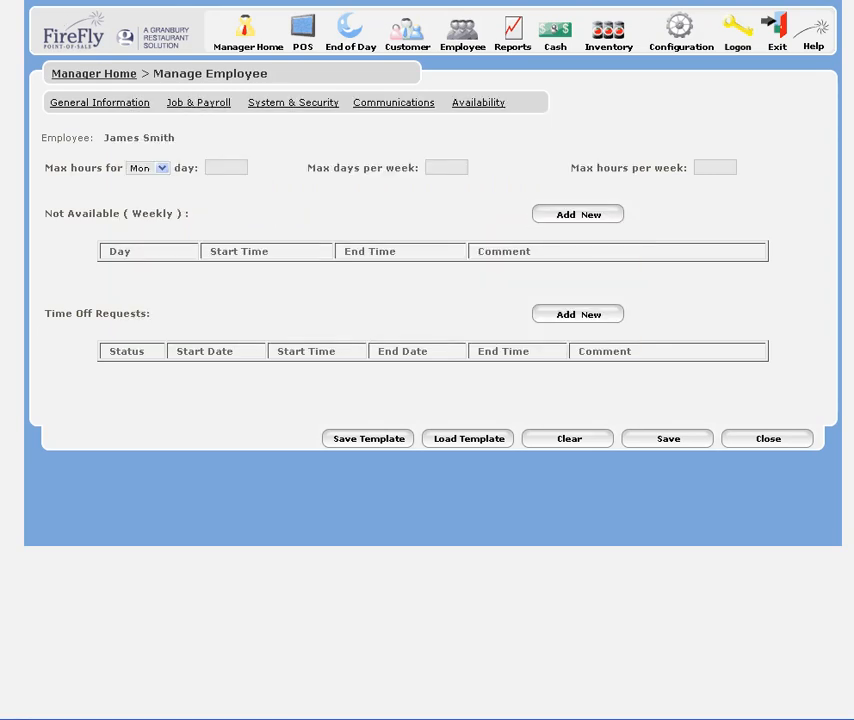
Open the time clock in the POS and identify the new employee with their ID code
{"action": "left_click", "coordinate": [307, 37]}
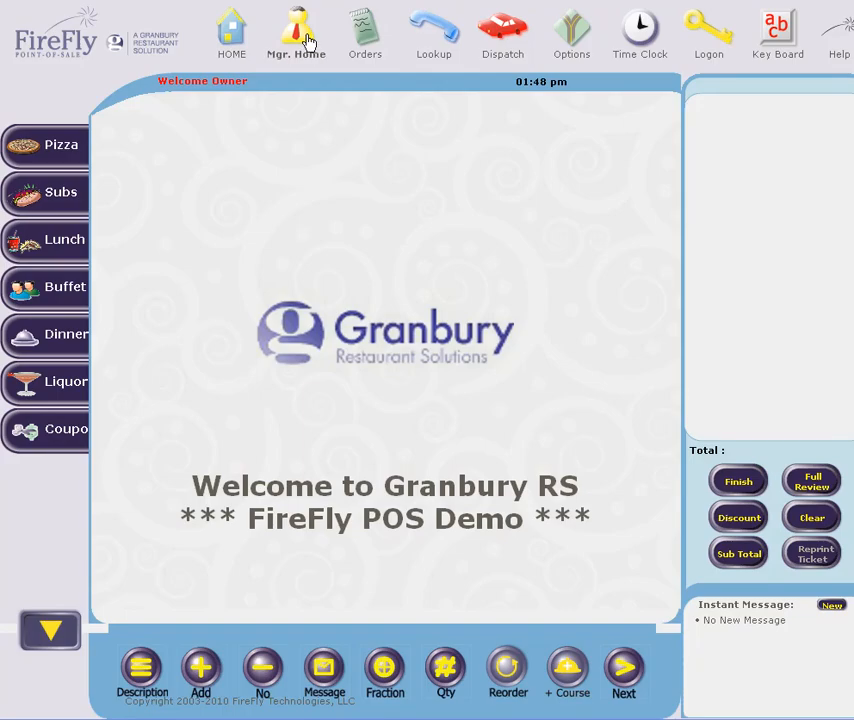
{"action": "left_click", "coordinate": [643, 35]}
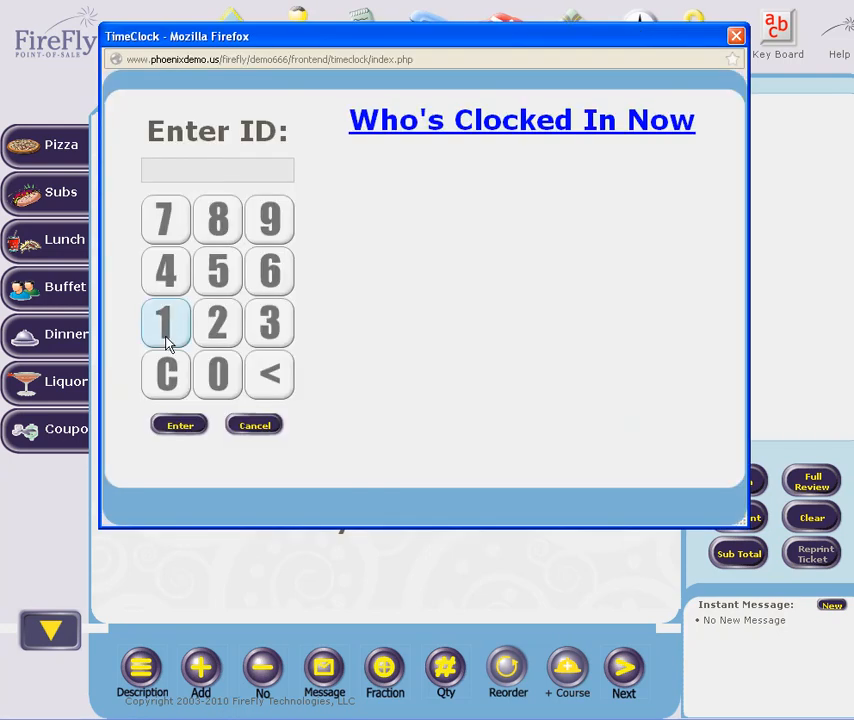
{"action": "left_click", "coordinate": [168, 325]}
{"action": "left_click", "coordinate": [223, 273]}
{"action": "left_click", "coordinate": [219, 338]}
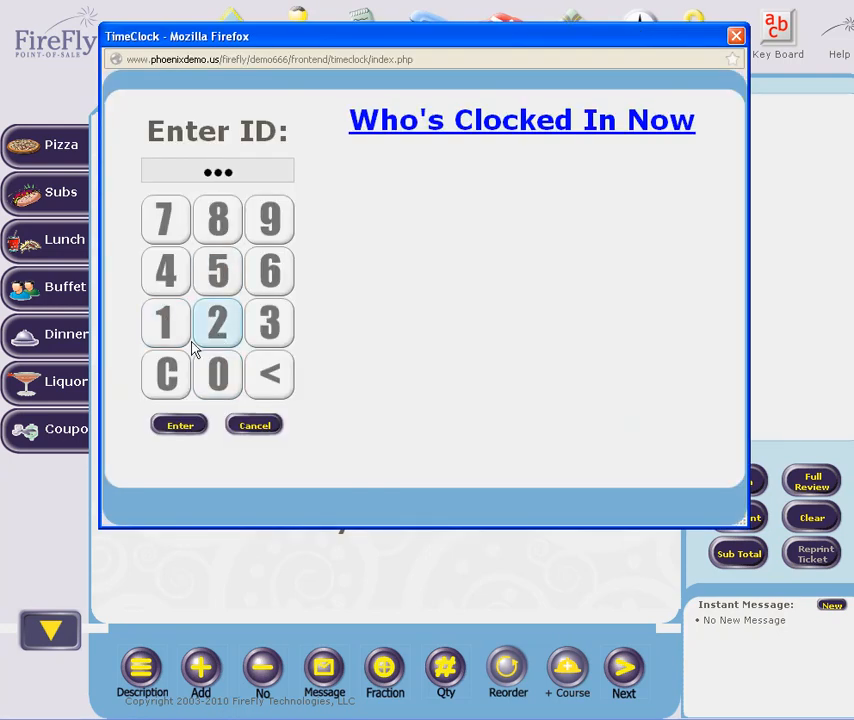
{"action": "left_click", "coordinate": [168, 325]}
{"action": "left_click", "coordinate": [178, 428]}
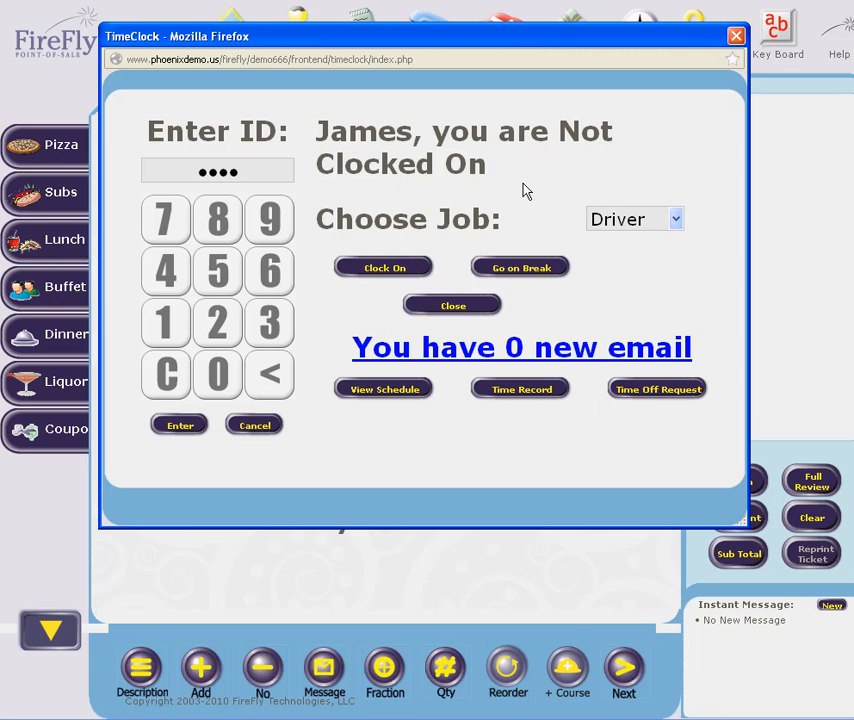
Choose the Manager job and clock the employee on
{"action": "left_click", "coordinate": [674, 224]}
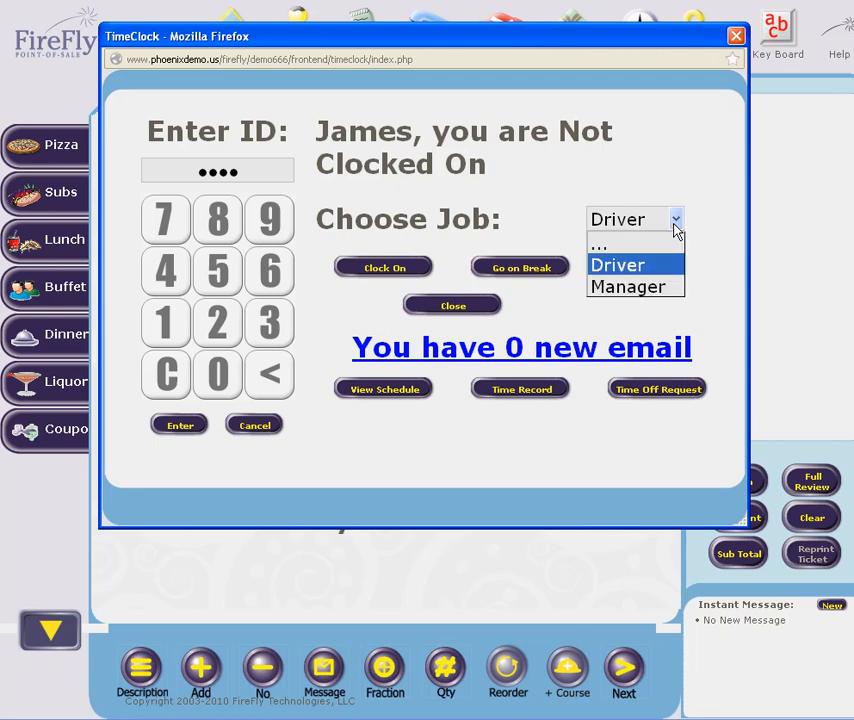
{"action": "left_click", "coordinate": [648, 288]}
{"action": "left_click", "coordinate": [412, 271]}
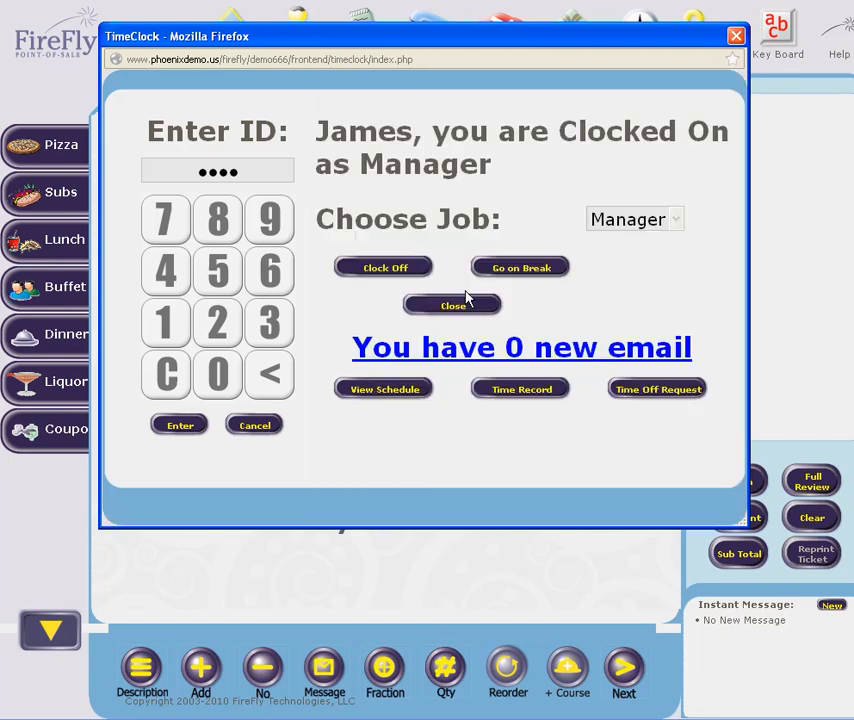